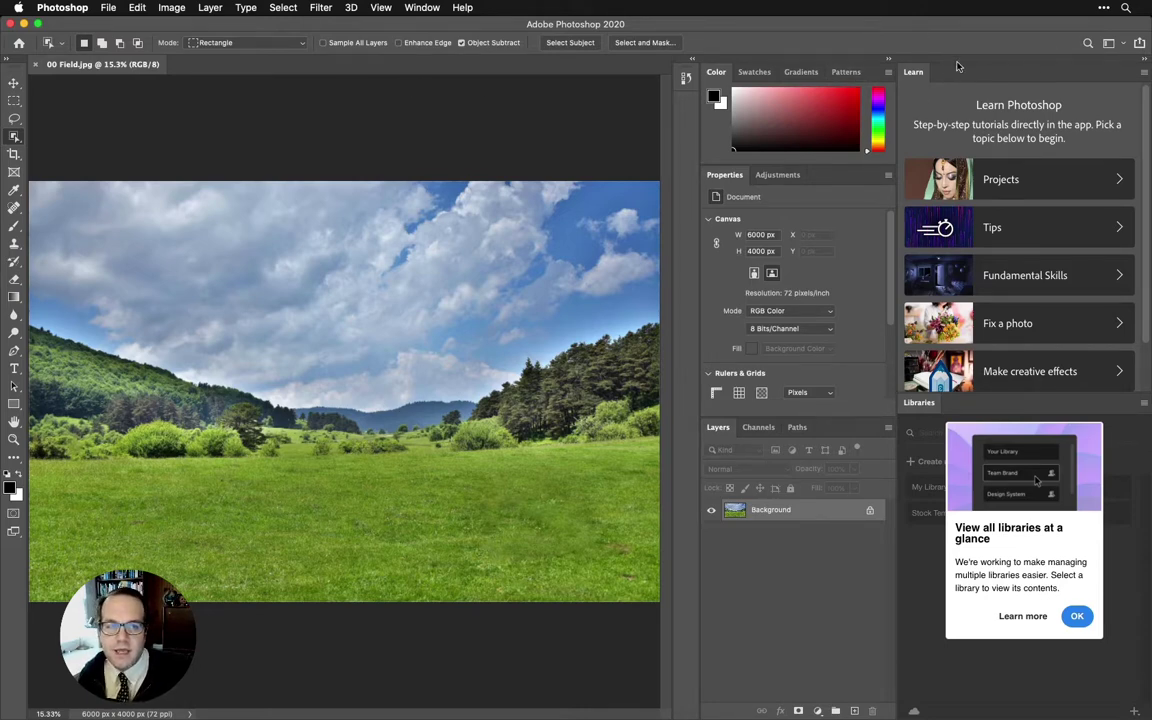
- Close the Learn and Libraries panels, and fit the field image to the available workspace
drag(950, 68, 284, 253)
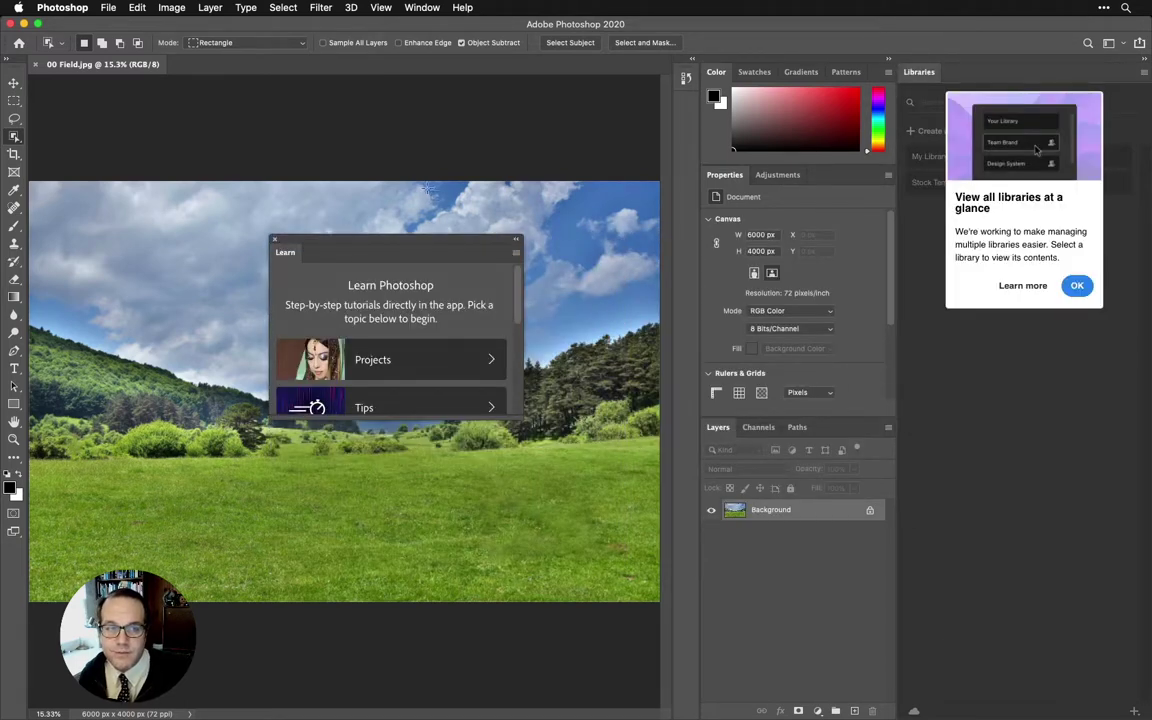
drag(937, 72, 160, 368)
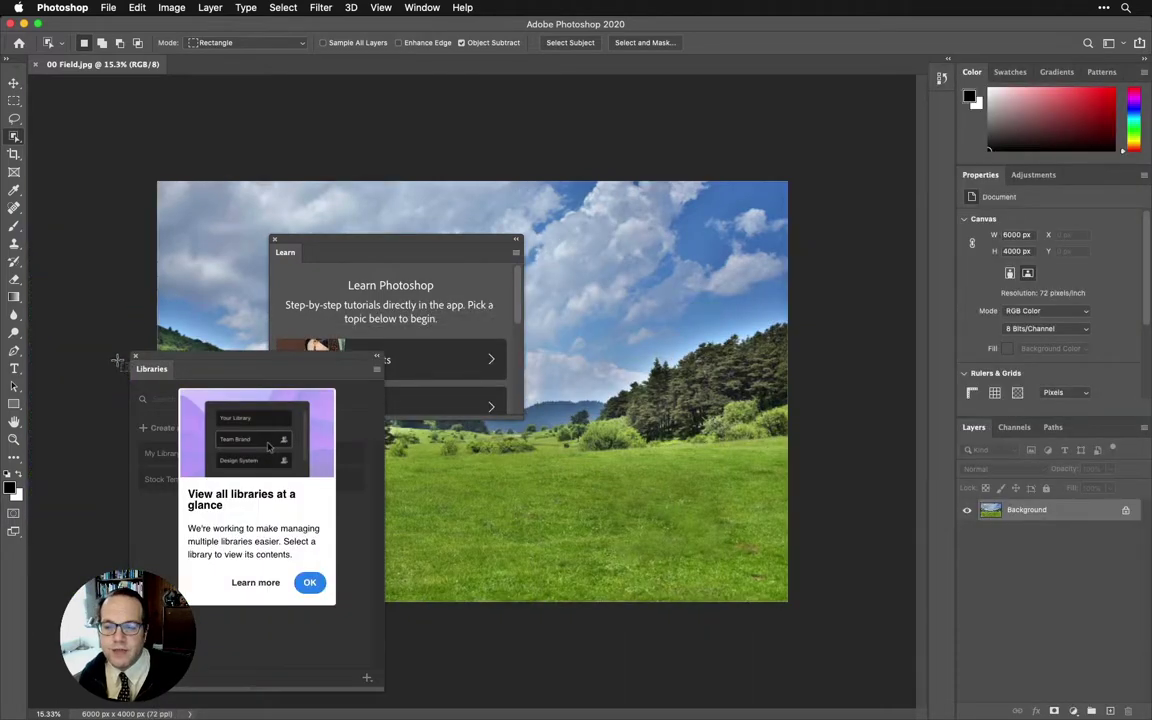
click(274, 239)
click(135, 356)
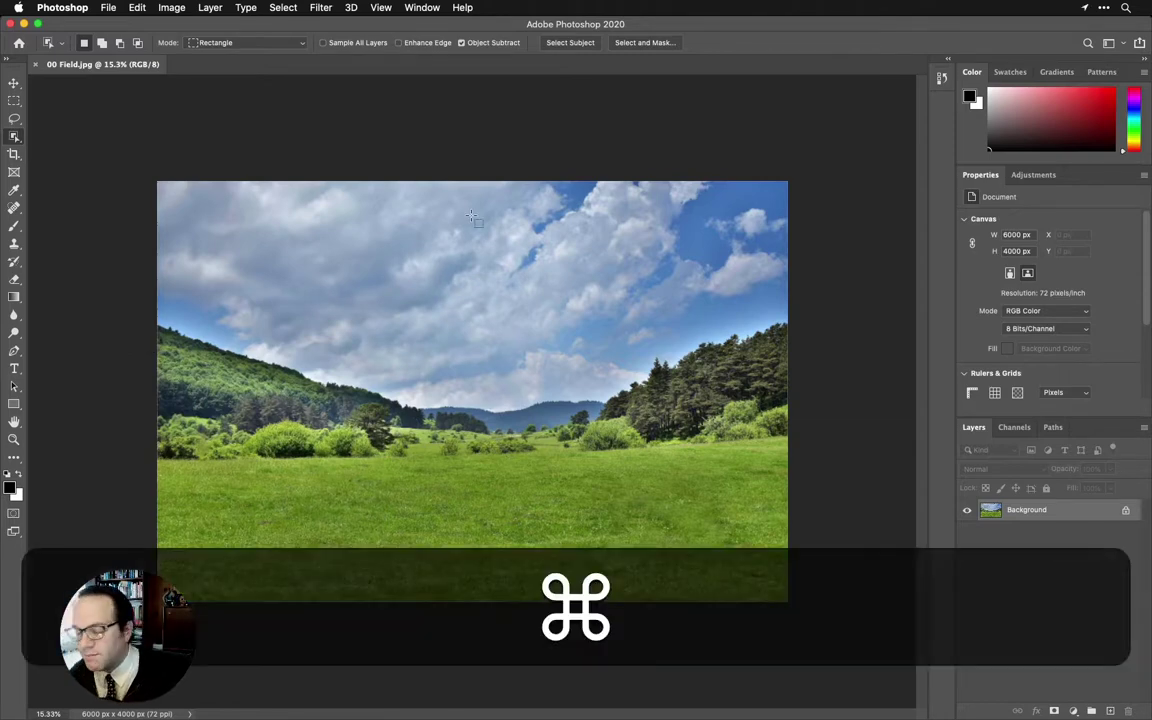
key(super+0)
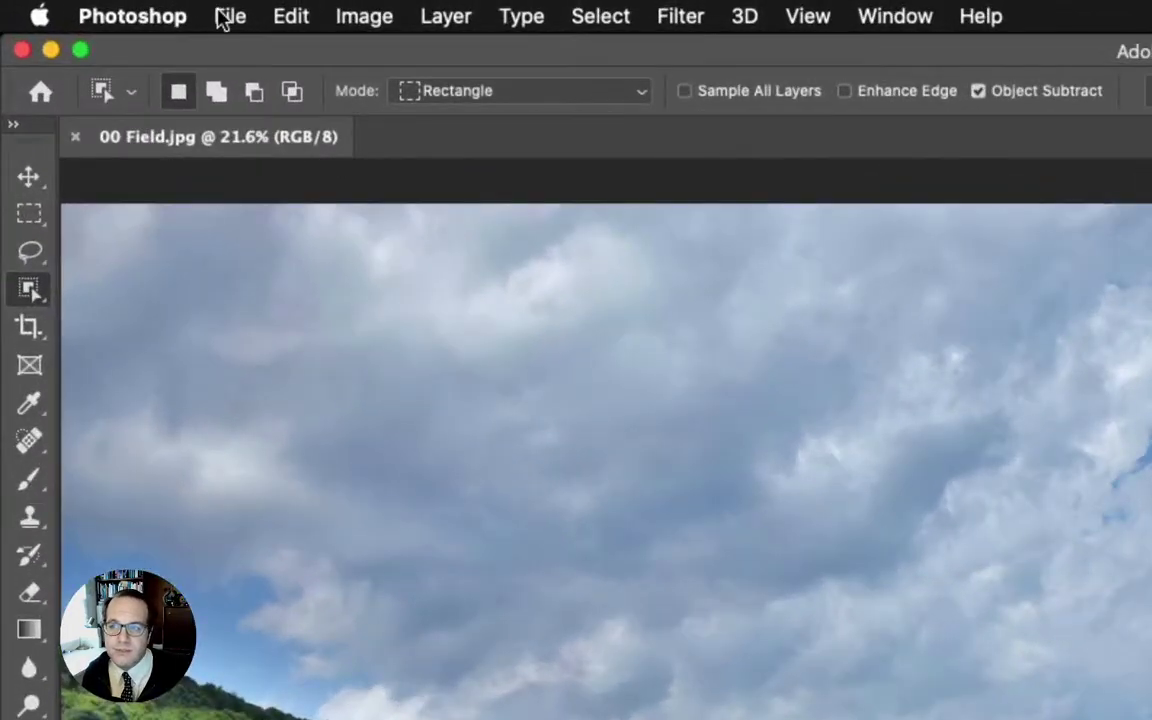
- Open the image 01 T-Rex.jpg as a second document
click(222, 18)
click(252, 82)
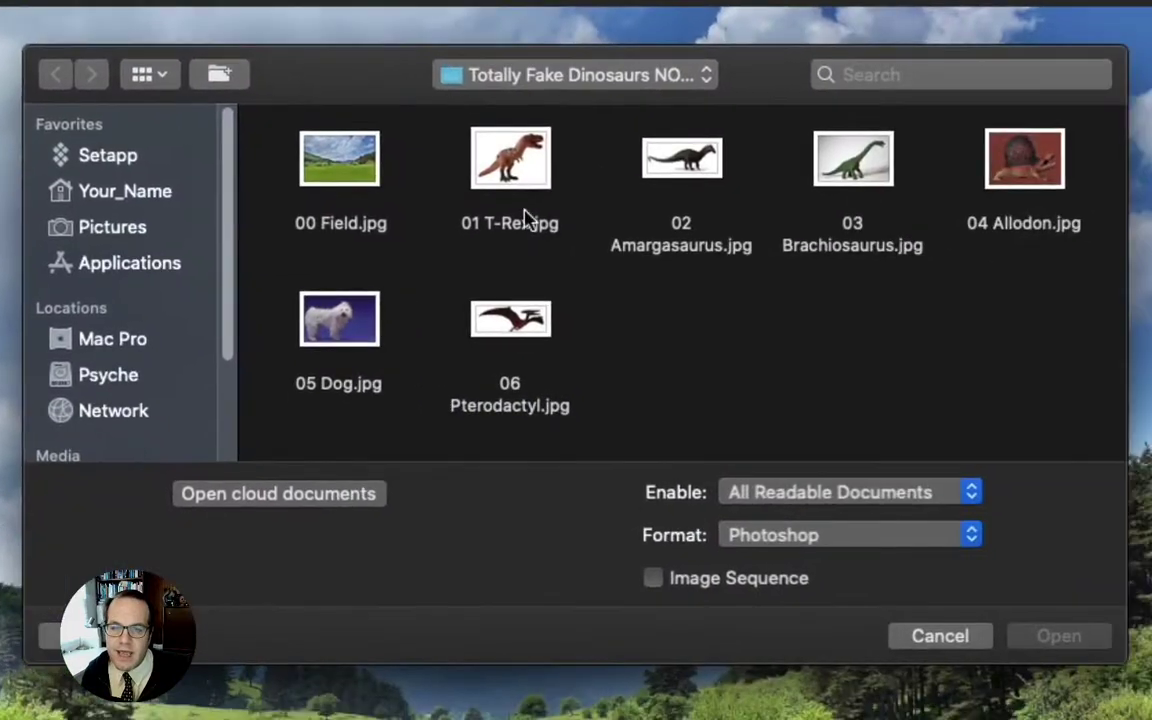
click(476, 145)
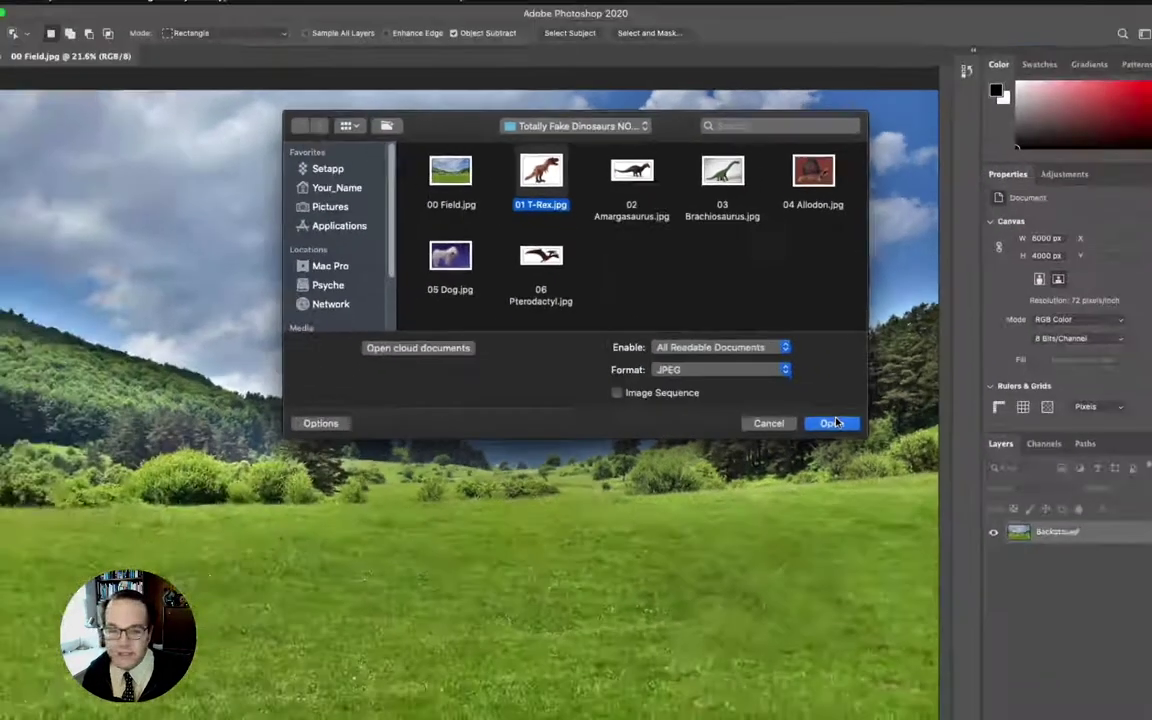
click(1066, 636)
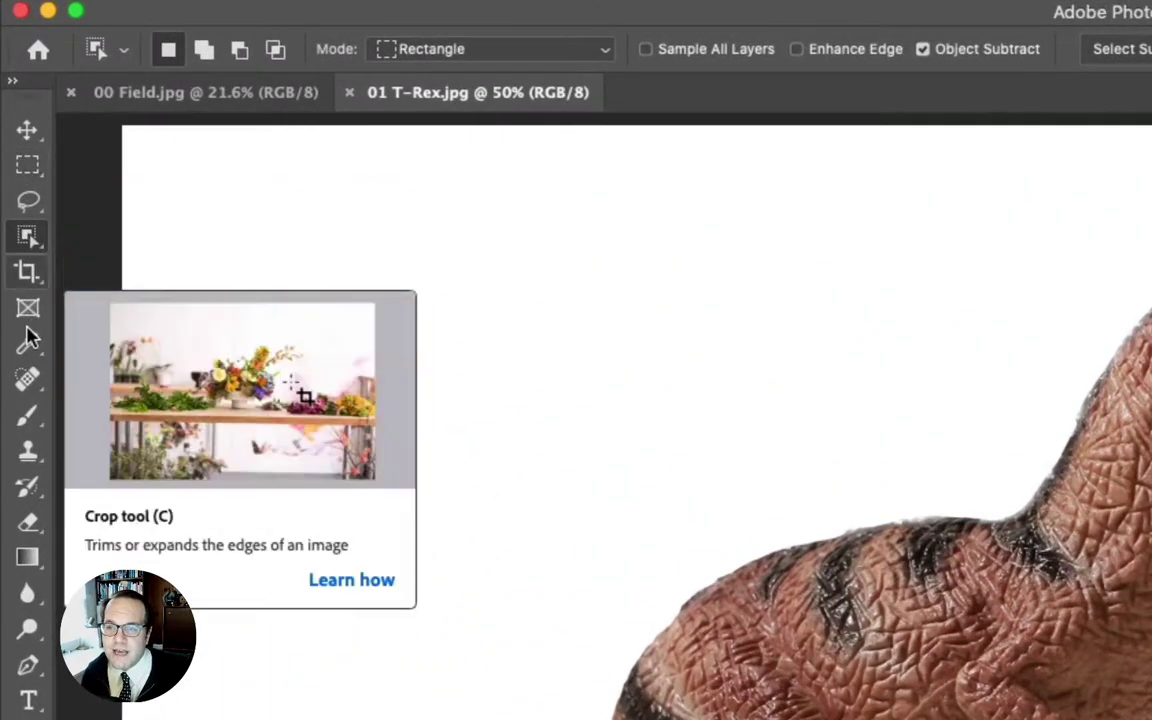
- Select the white background around the T-Rex with the Magic Wand tool, using a tolerance of 32 and Contiguous
click(38, 252)
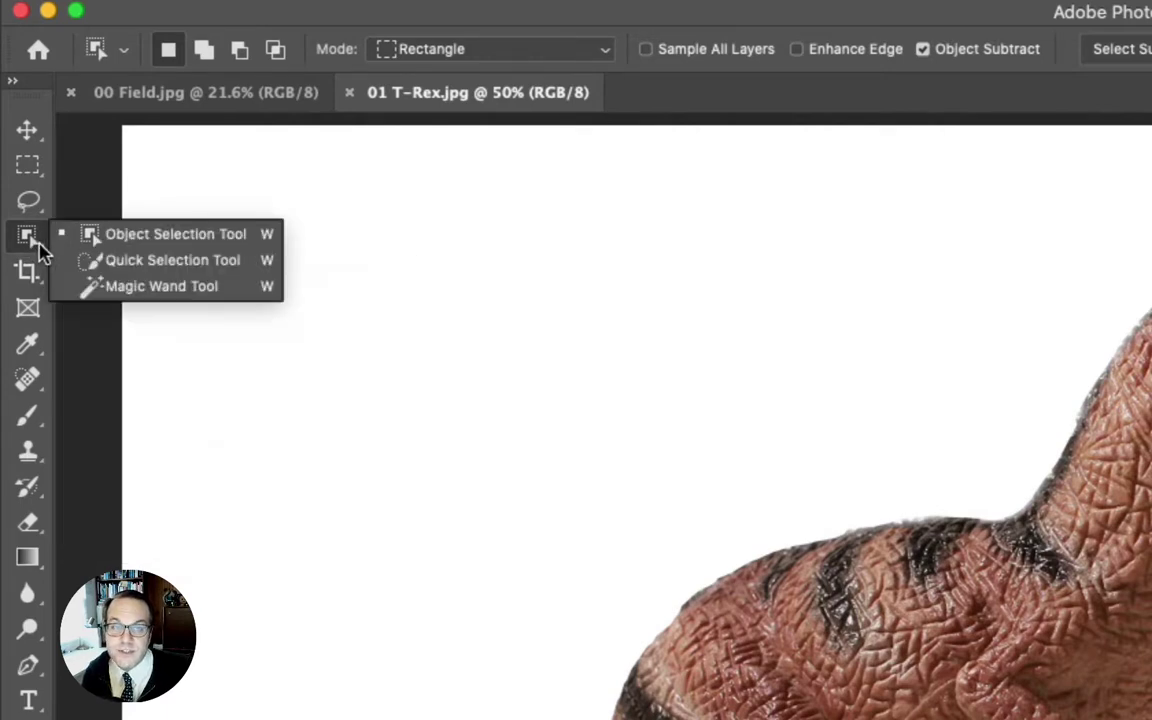
click(153, 300)
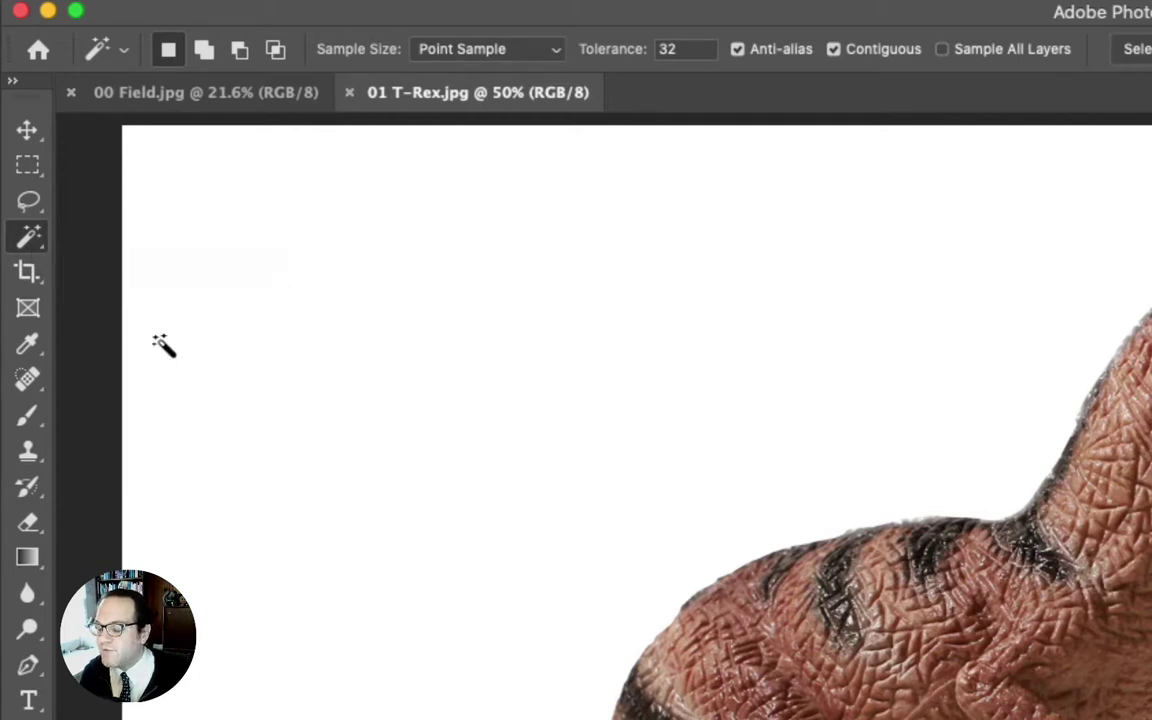
key(shift)
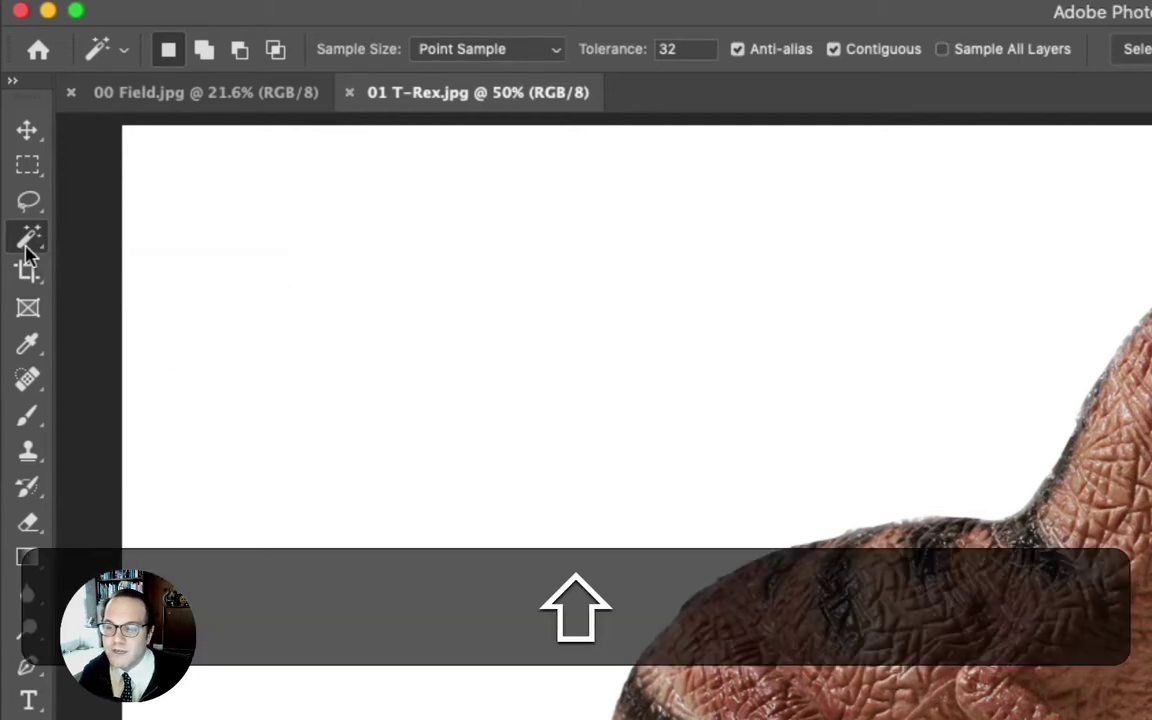
key(shift+w)
key(shift+w)
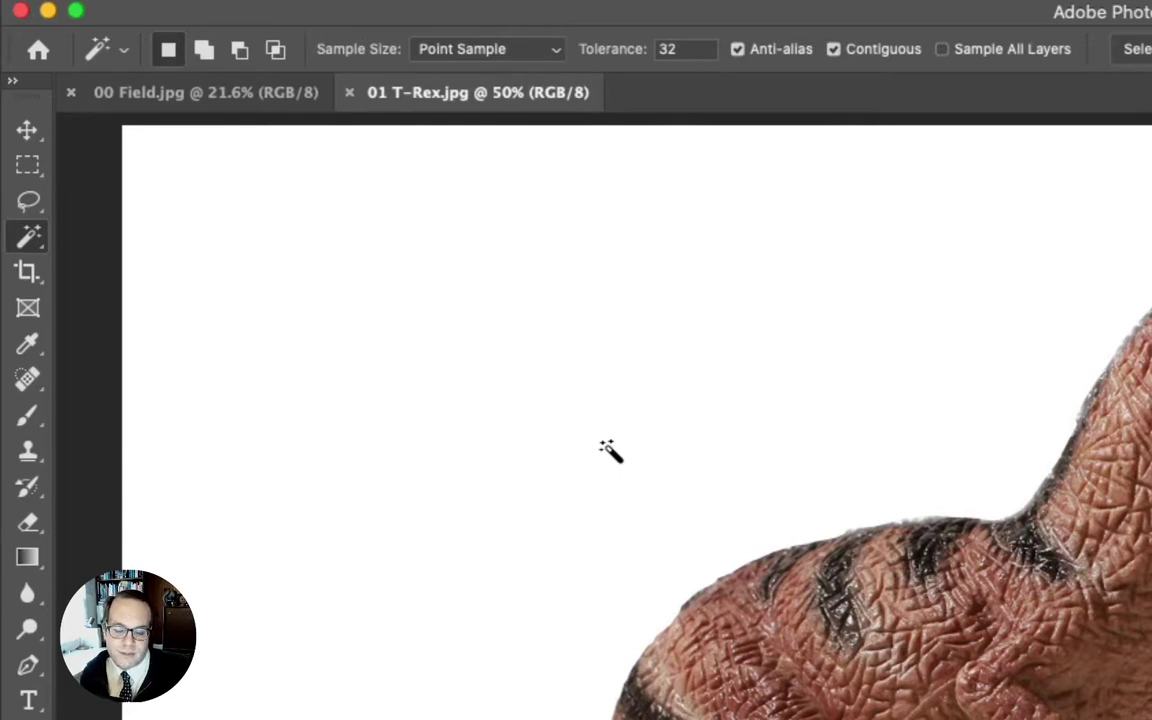
click(705, 400)
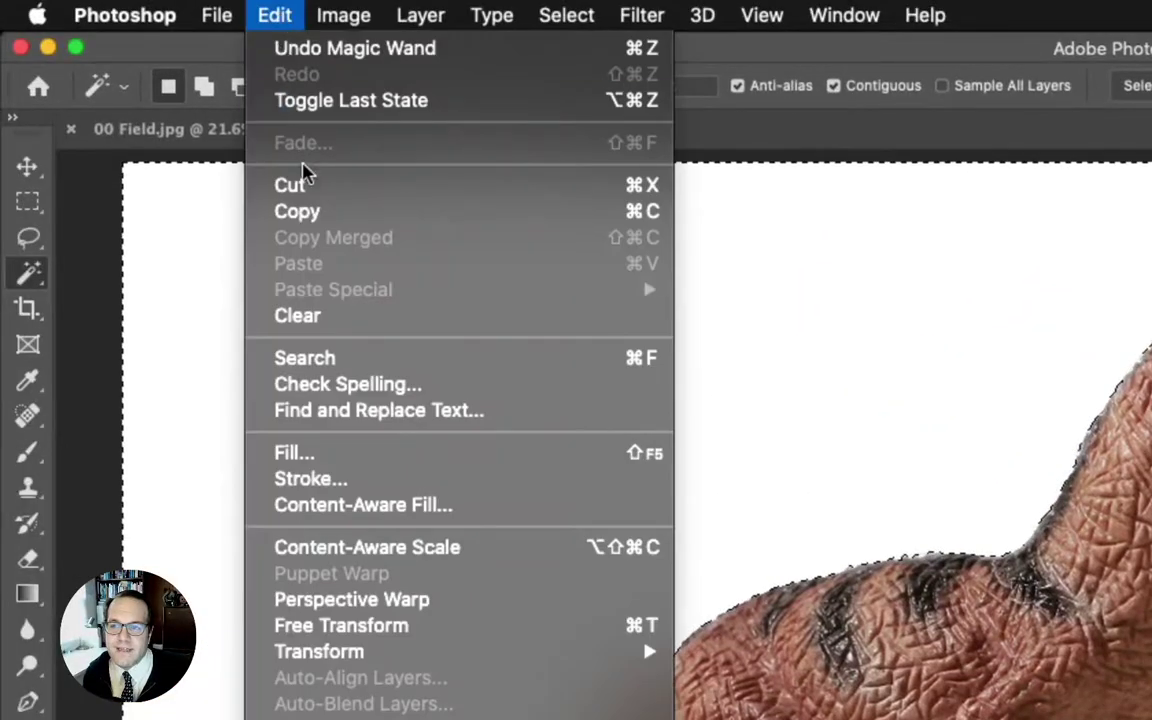
- Copy the selected white background and paste it into 00 Field.jpg
click(300, 212)
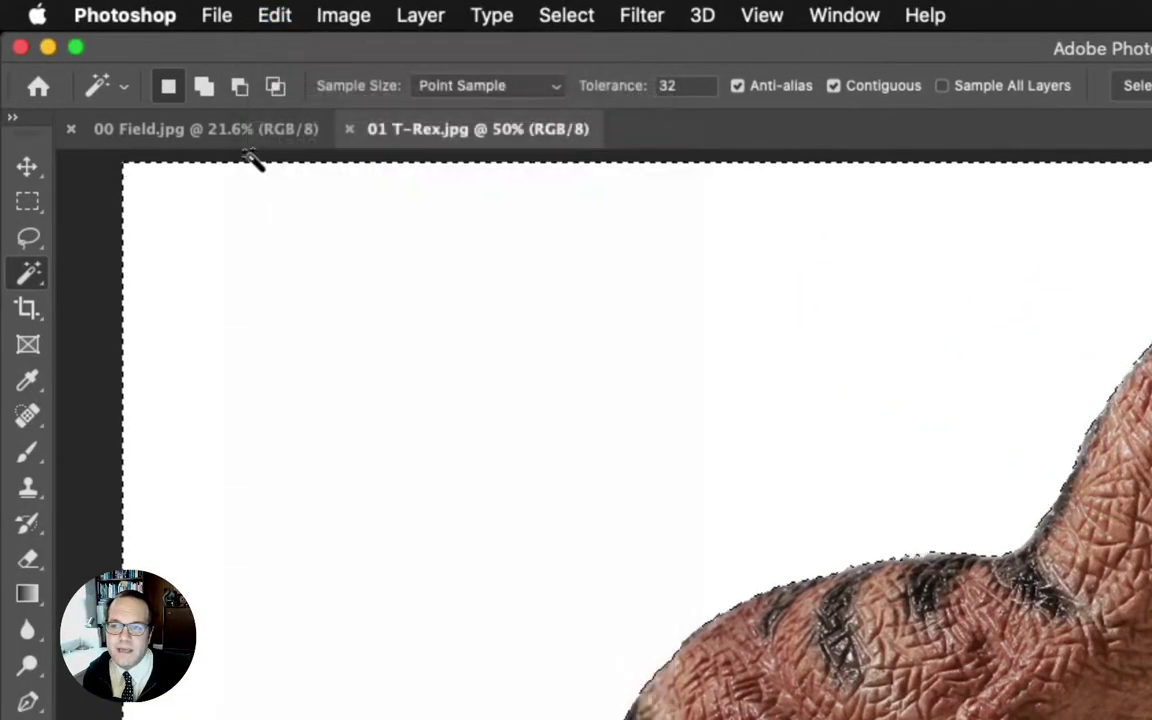
click(229, 135)
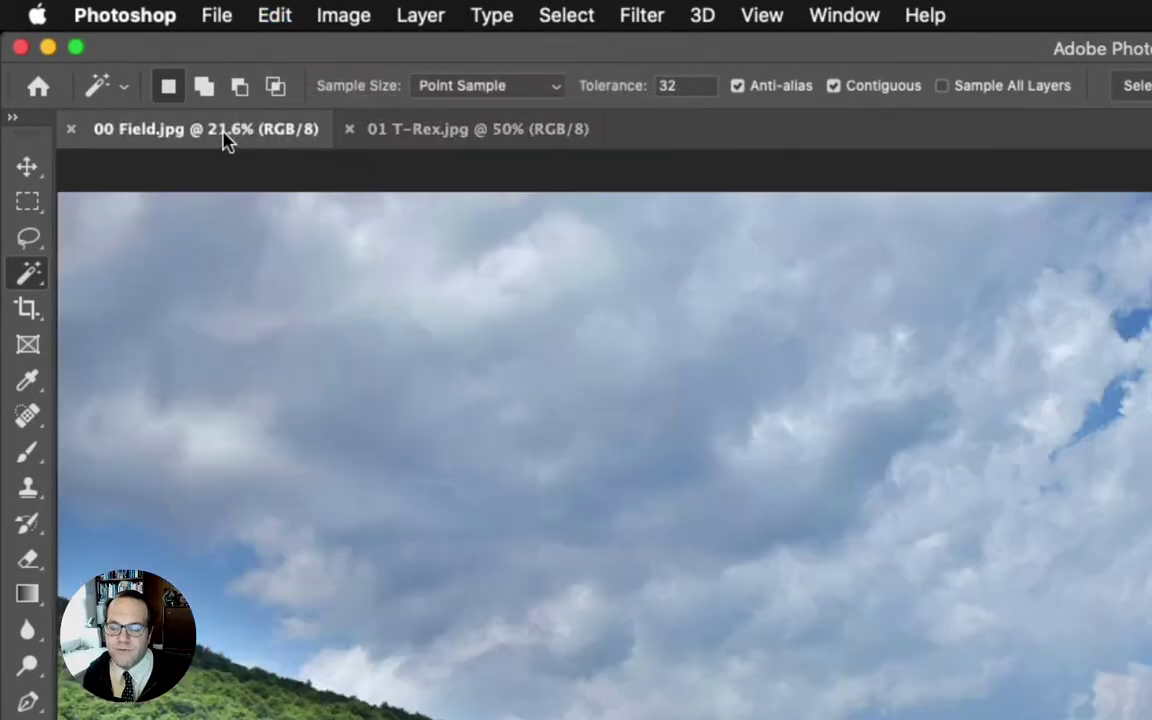
click(275, 15)
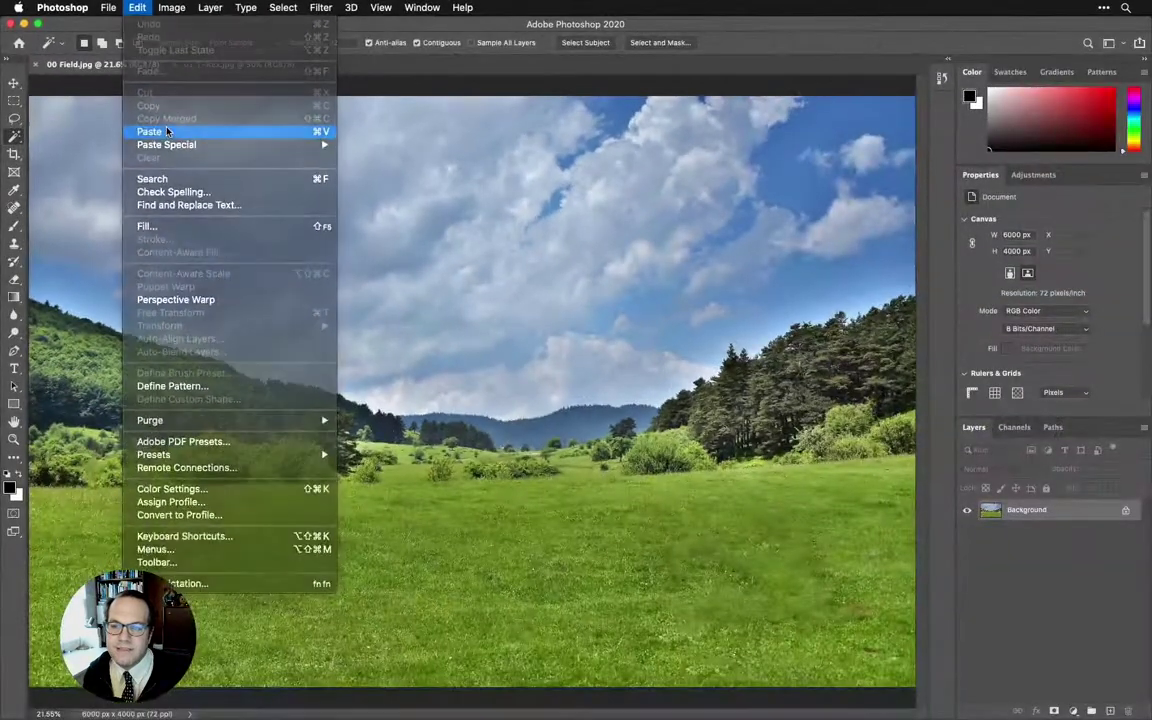
click(167, 131)
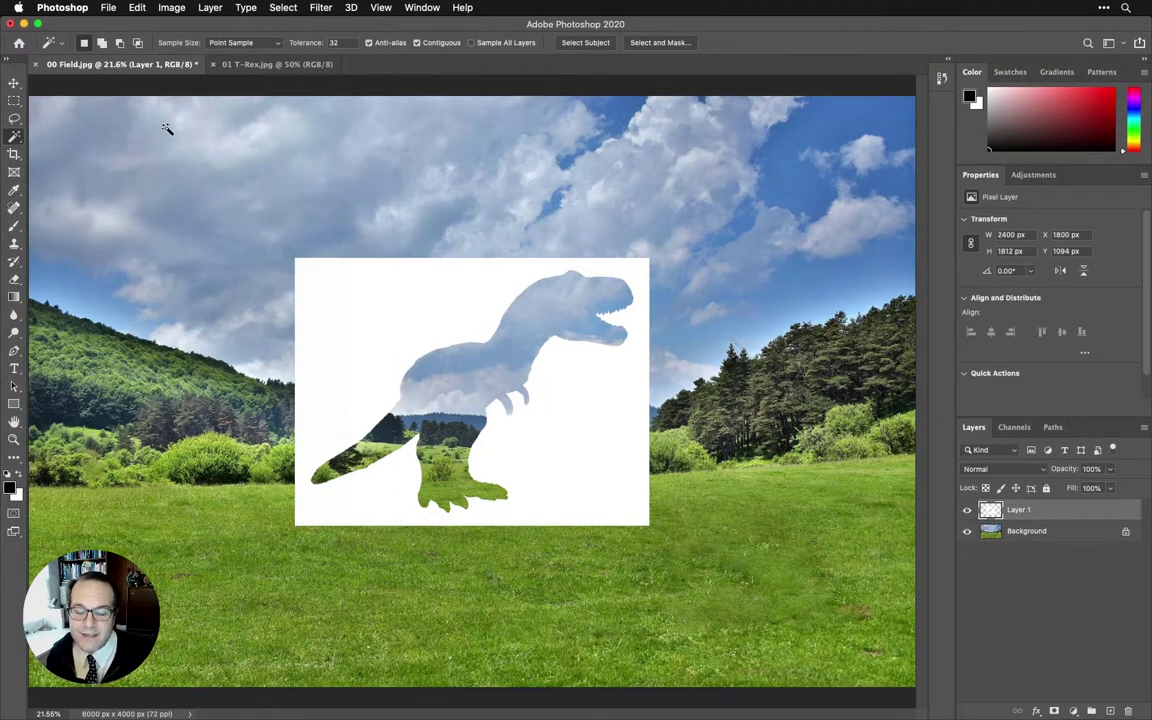
- Invert the selection in 01 T-Rex.jpg, copy the dinosaur and paste it into 00 Field.jpg
click(240, 66)
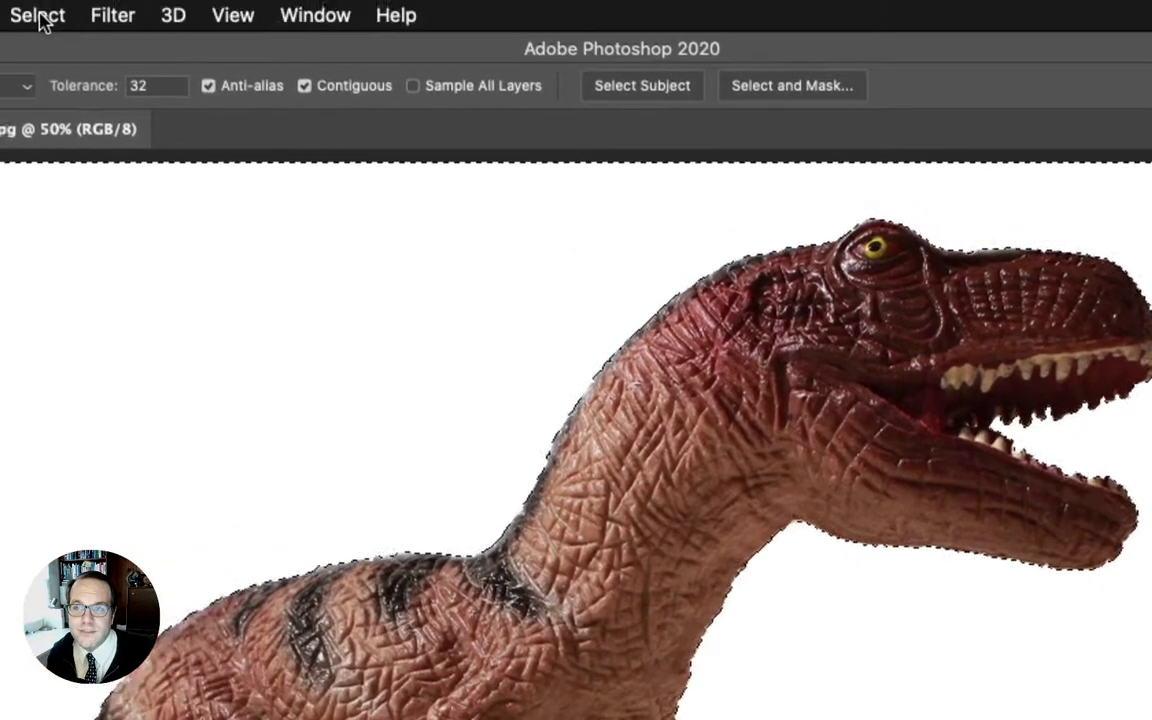
click(38, 14)
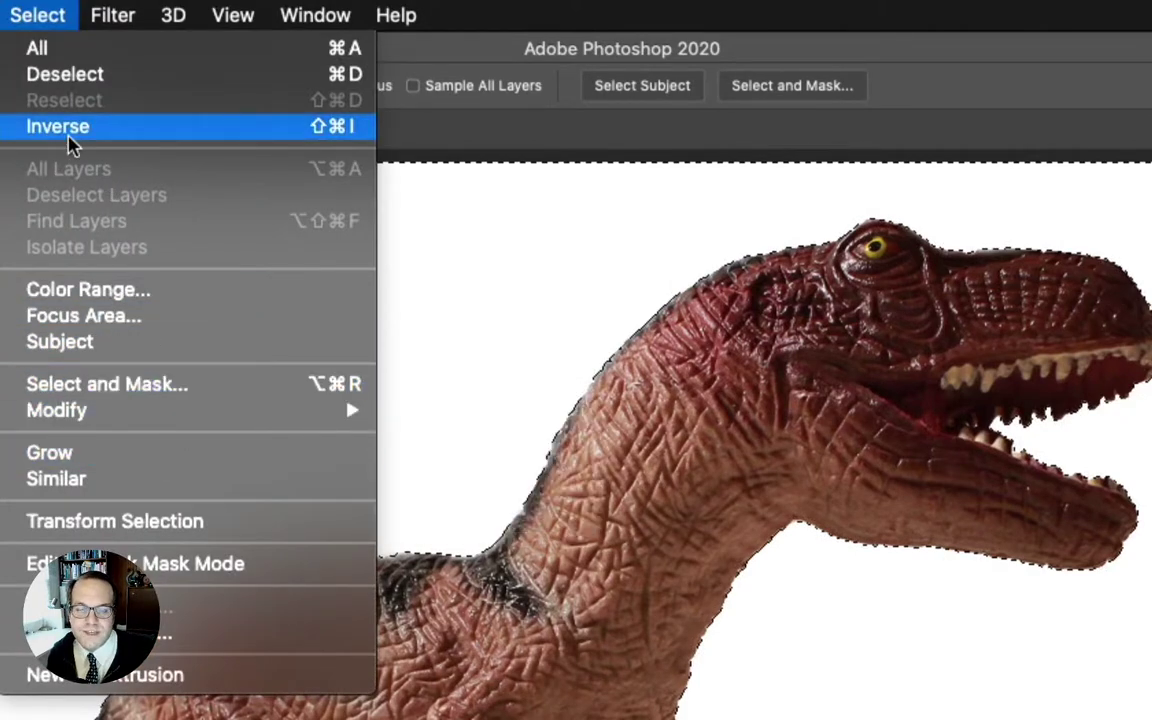
click(70, 145)
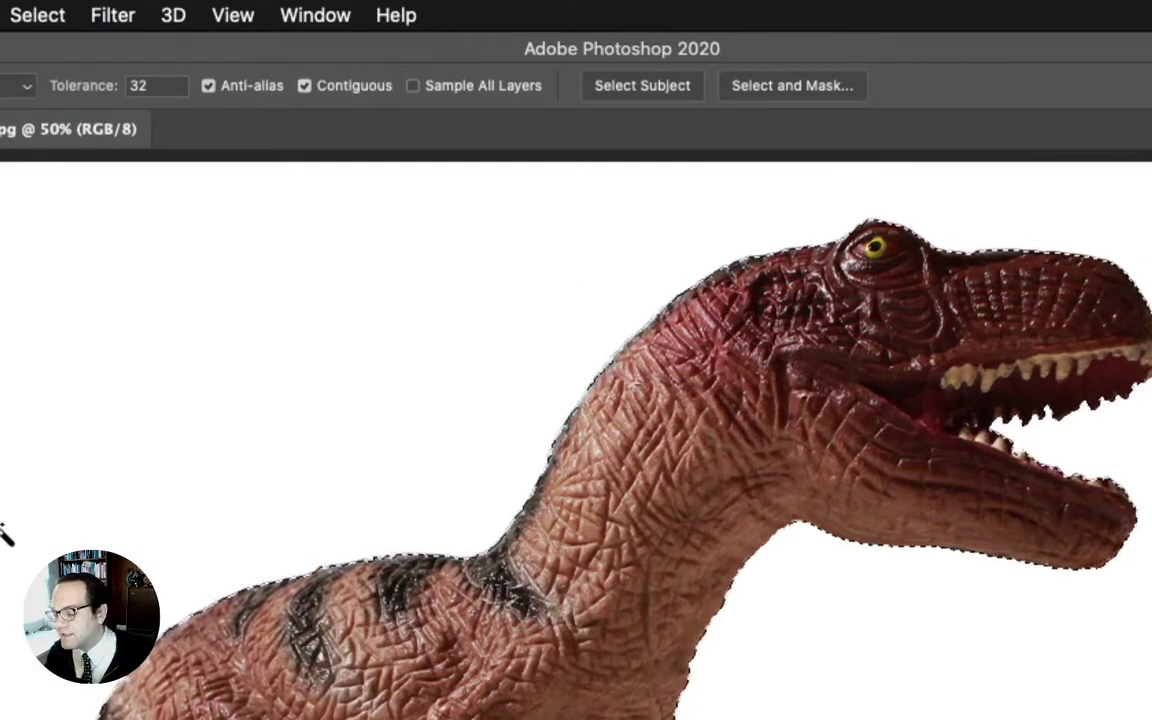
key(super+c)
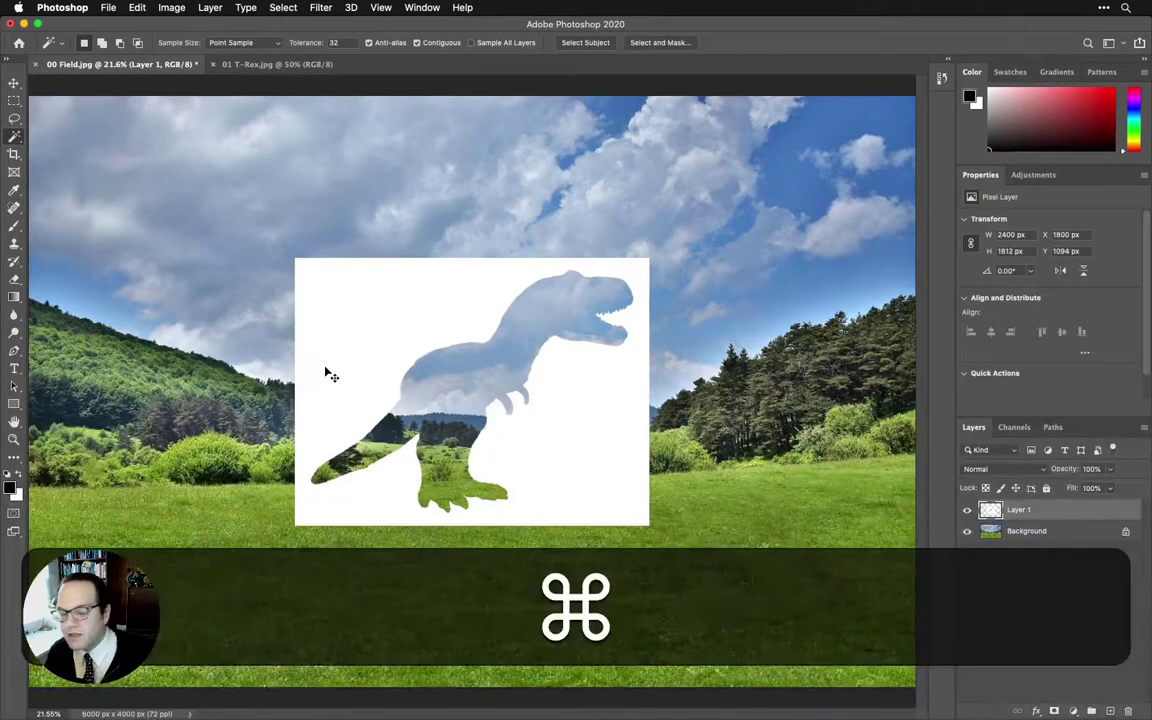
key(super+v)
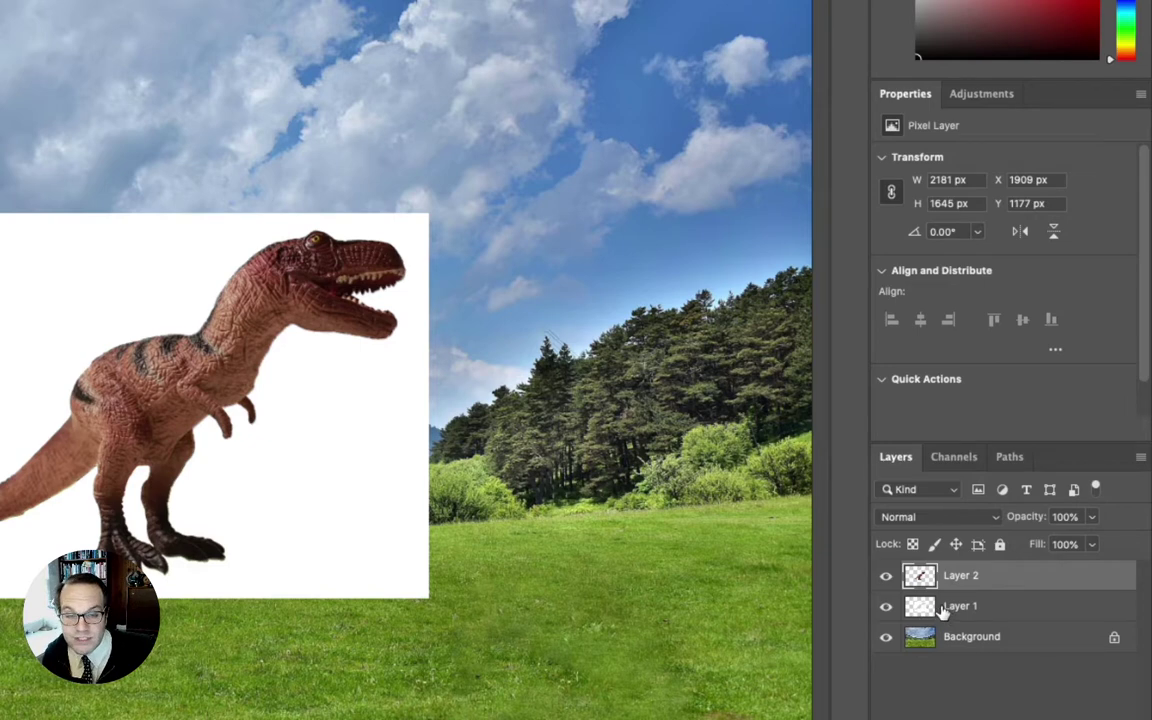
- Toggle the visibility of Layer 2 and Layer 1 in turn to examine what each pasted layer contains
click(886, 580)
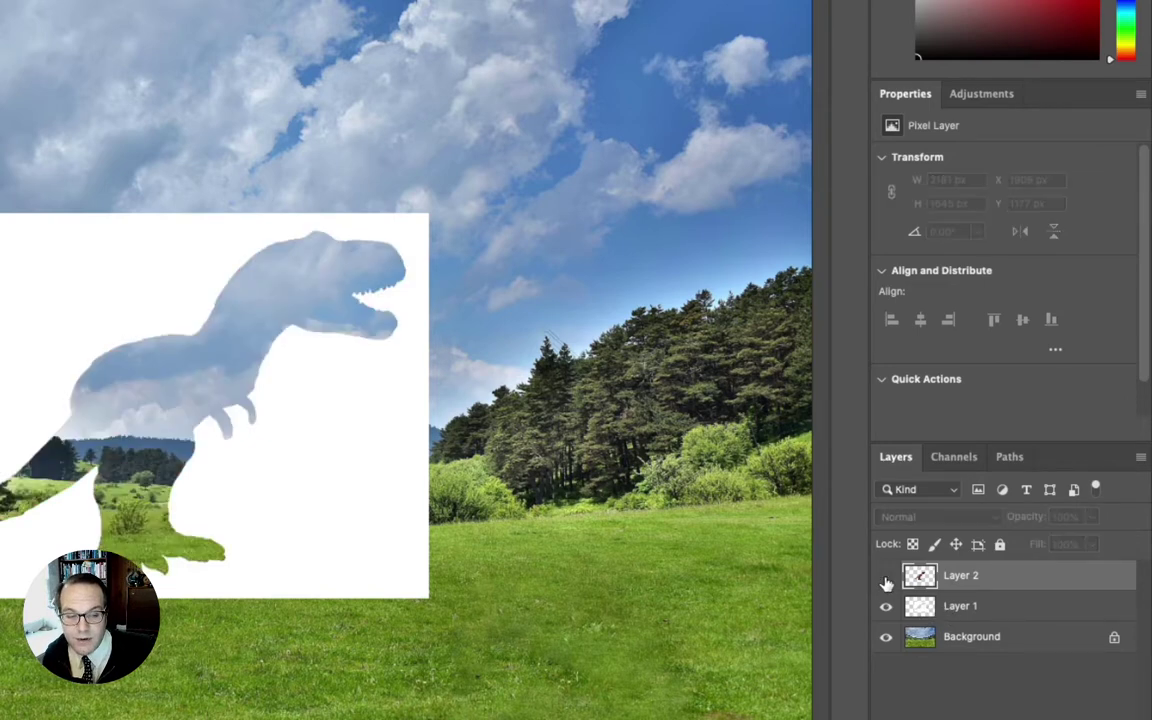
click(886, 578)
click(886, 578)
click(886, 578)
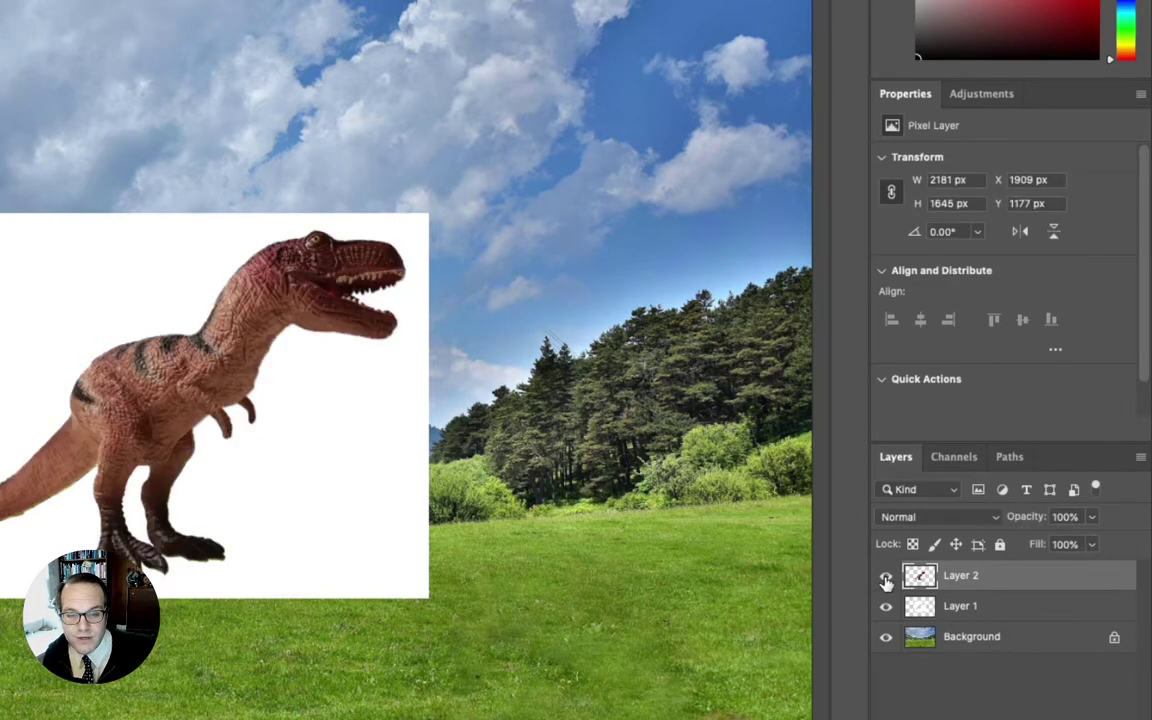
click(886, 578)
click(886, 578)
click(885, 608)
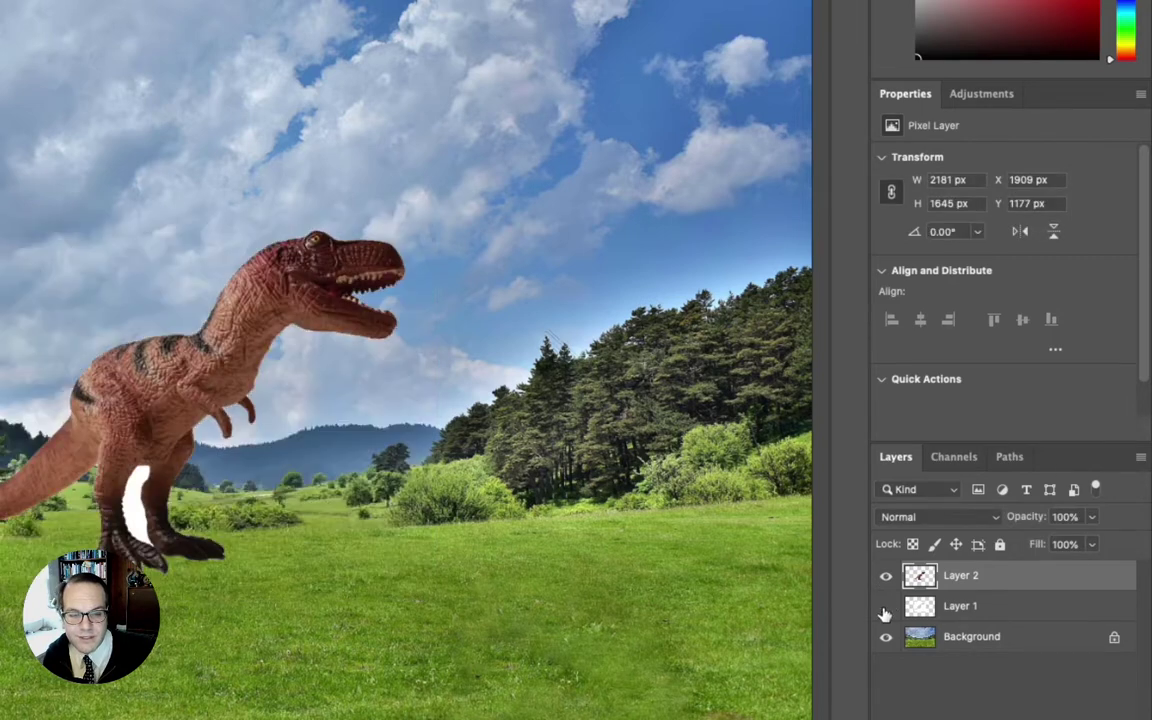
click(885, 610)
click(885, 609)
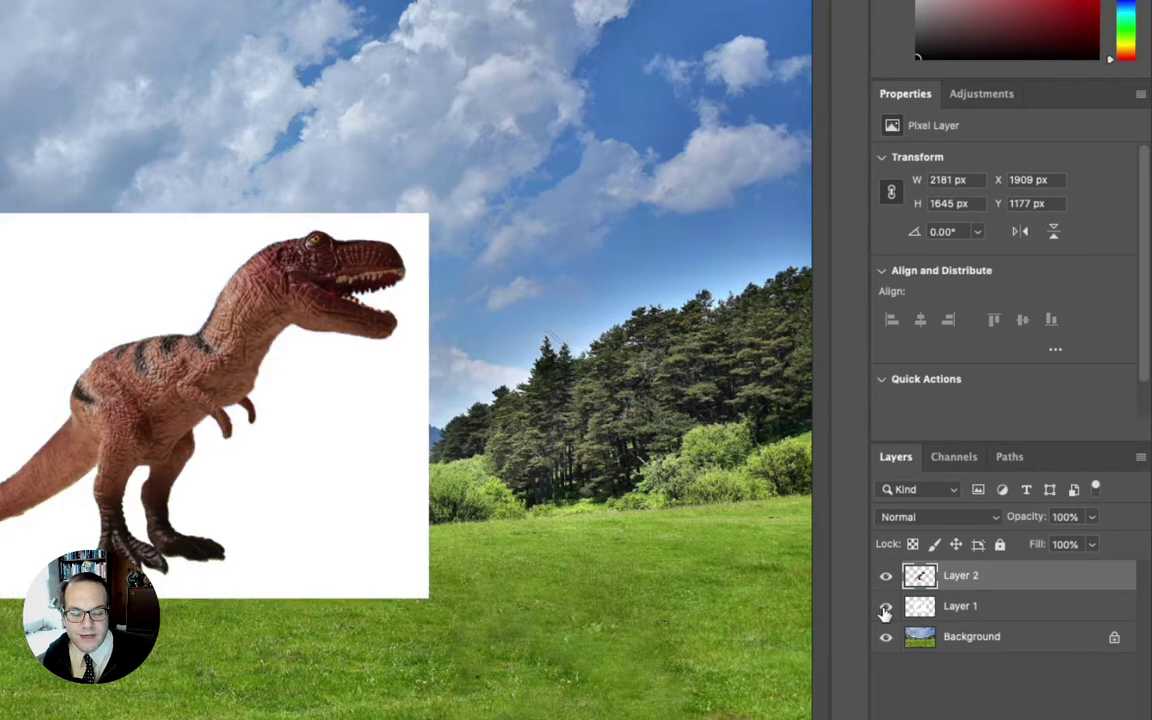
- Delete the layer with the pasted white background and rename the dinosaur's layer as T-Rex
click(1013, 609)
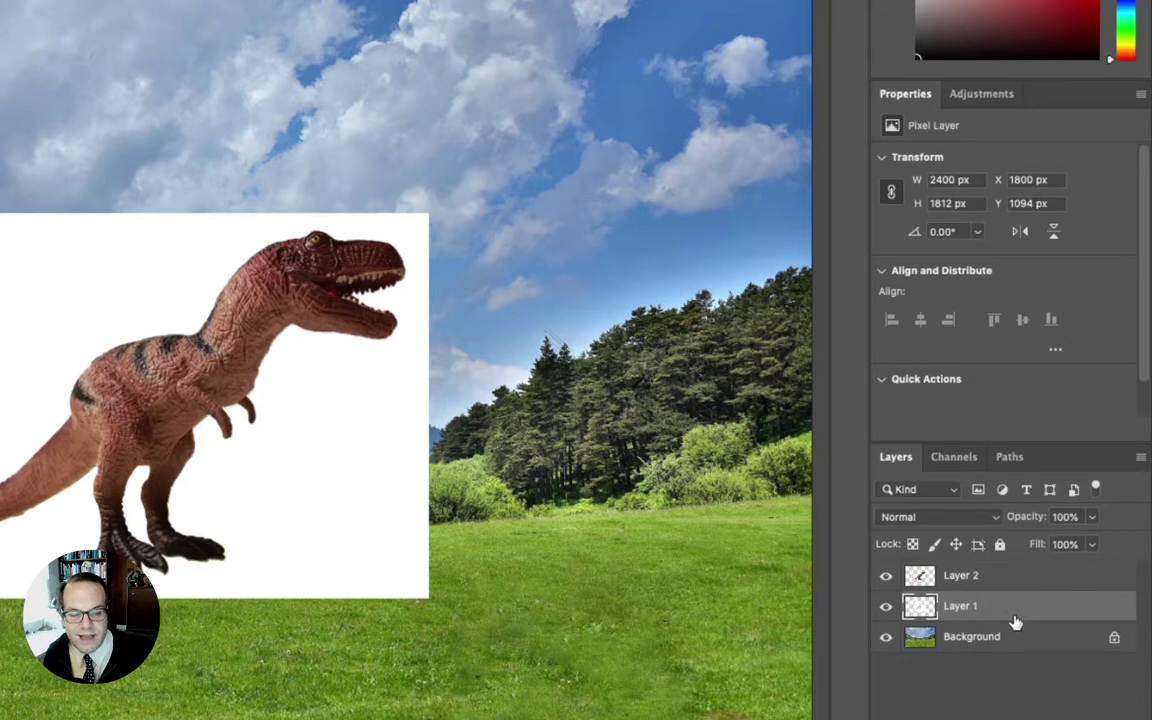
drag(1013, 612, 1116, 707)
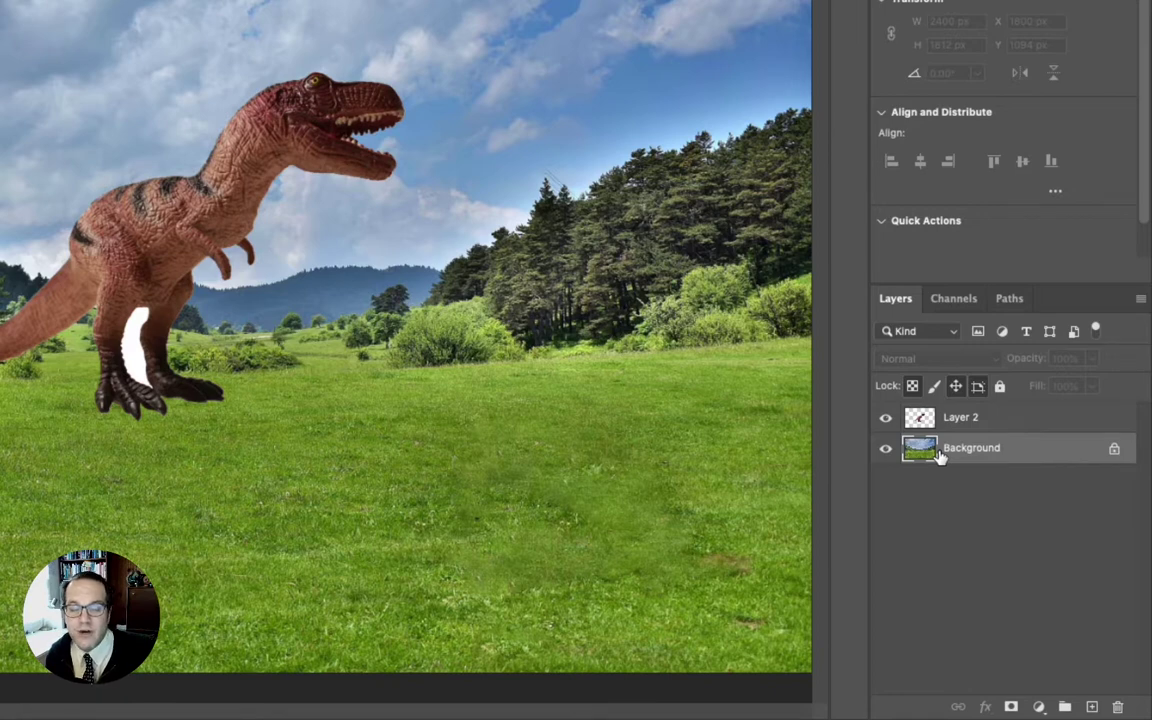
double_click(961, 417)
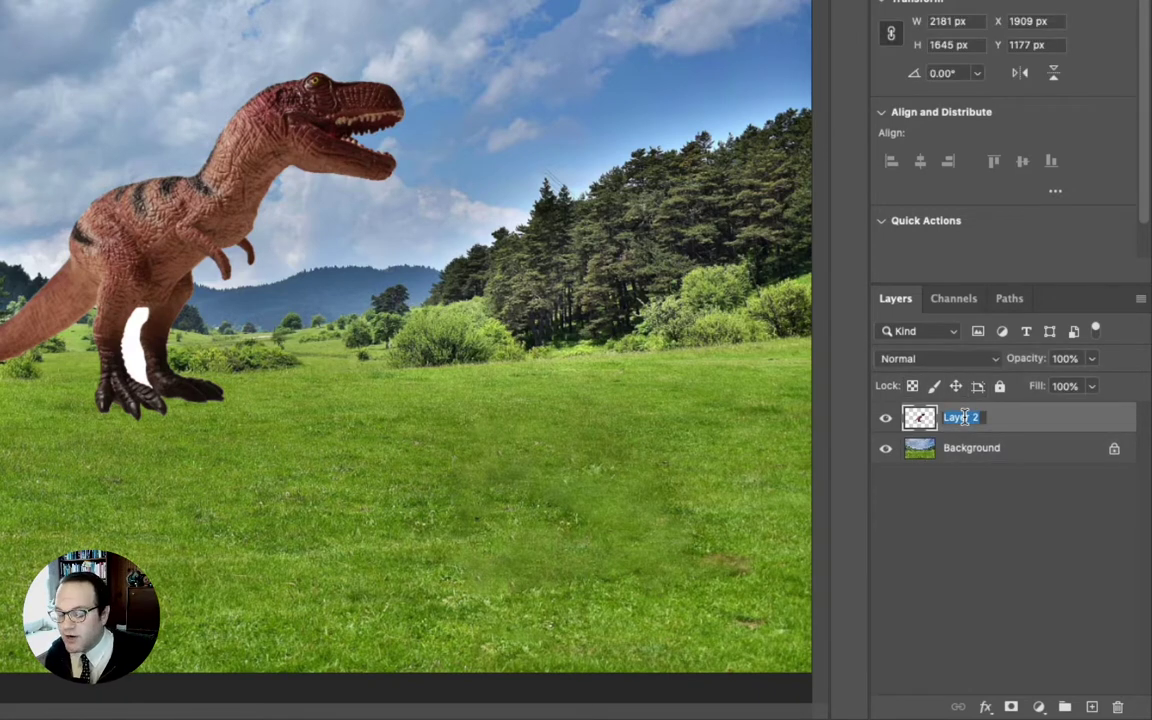
text(T-Rex)
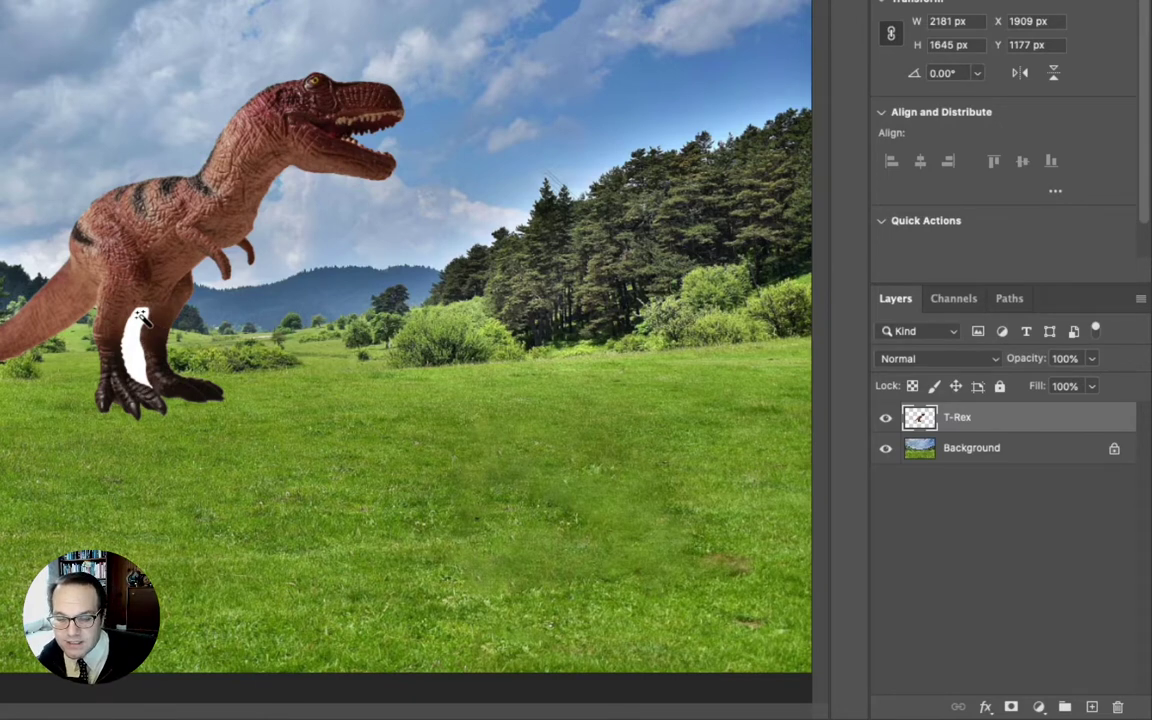
- Select the leftover white area between the T-Rex's legs with the Magic Wand, delete it and clear the selection
click(134, 327)
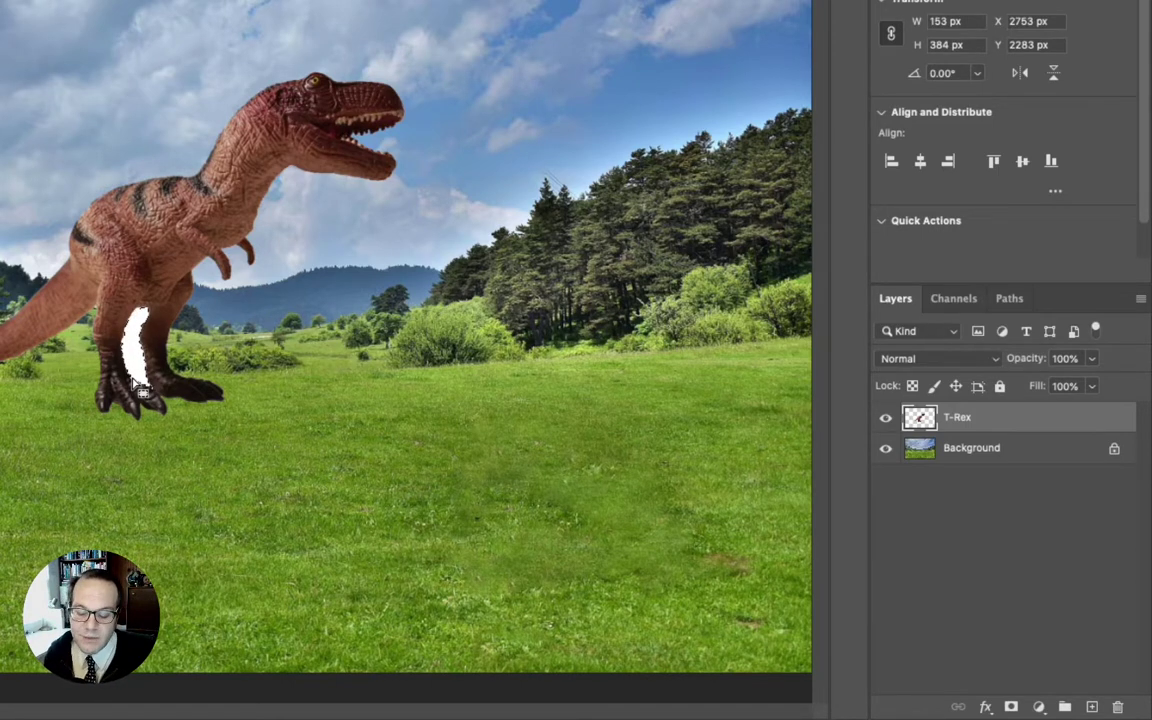
key(BackSpace)
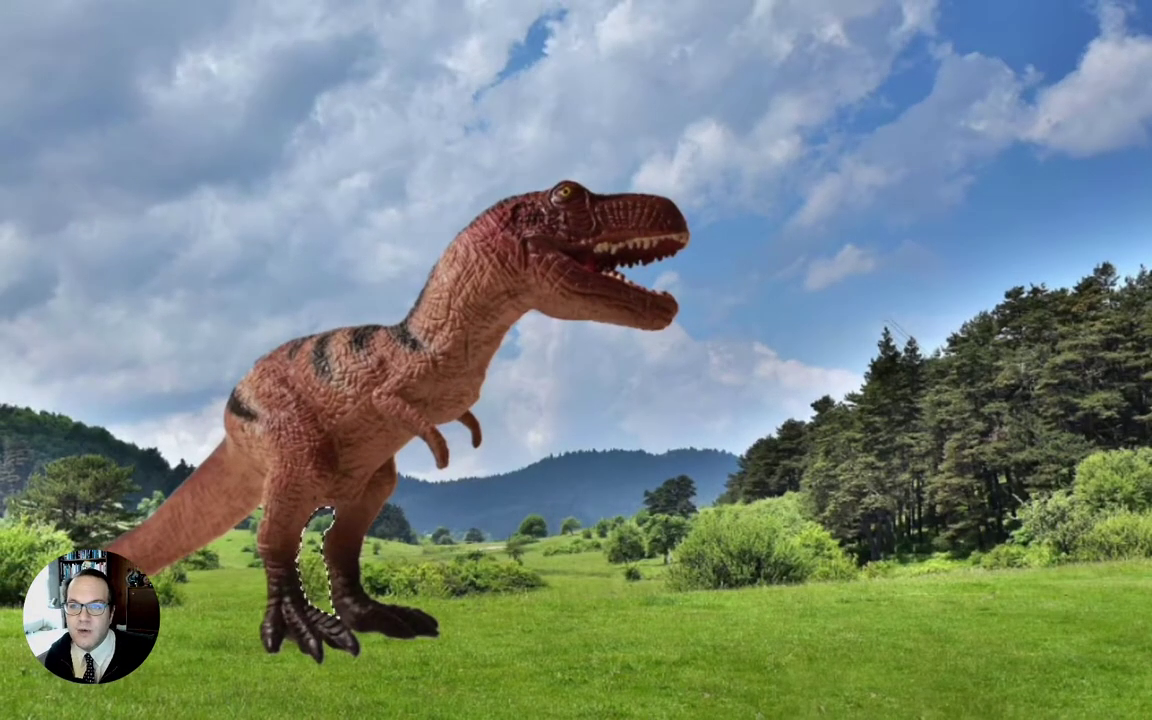
click(0, 0)
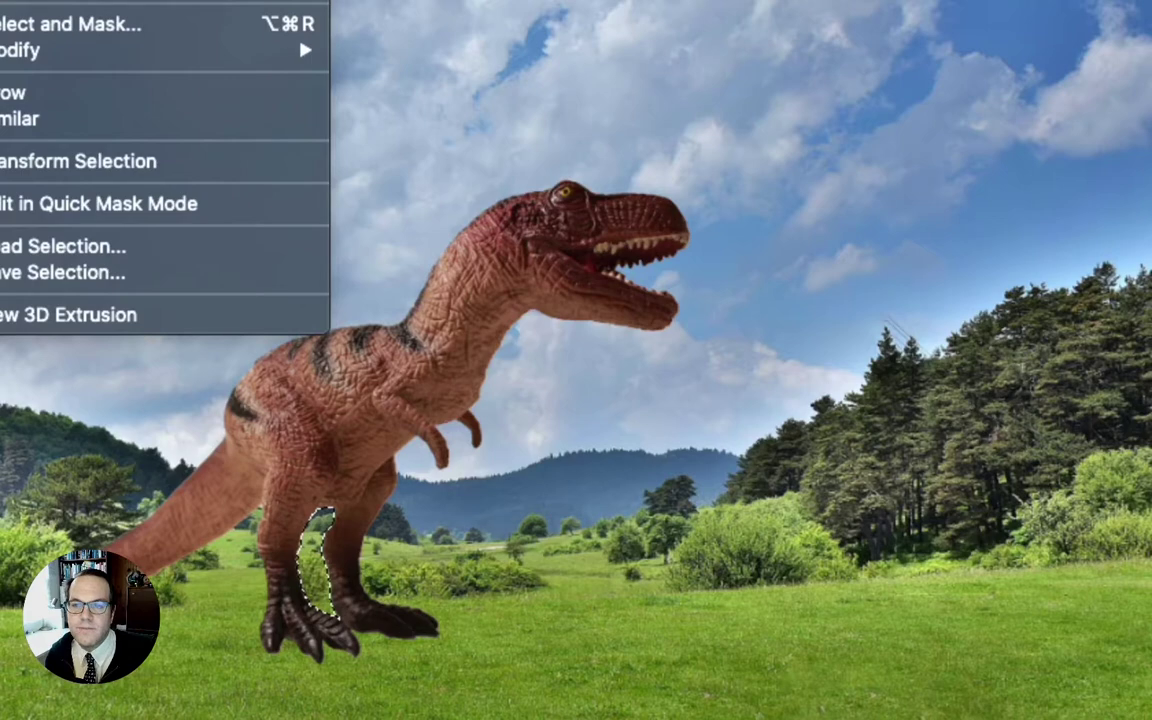
click(663, 128)
key(super+d)
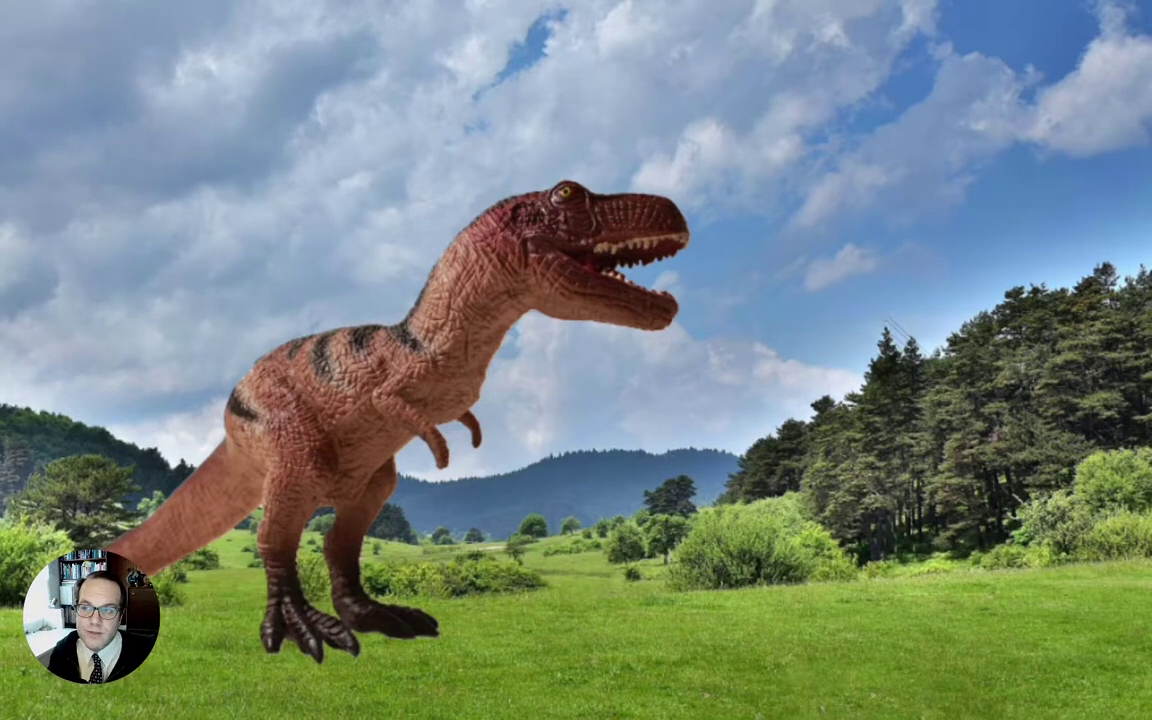
- Move the T-Rex down to the left edge of the field so only its front part stays inside the picture
drag(432, 355, 2, 552)
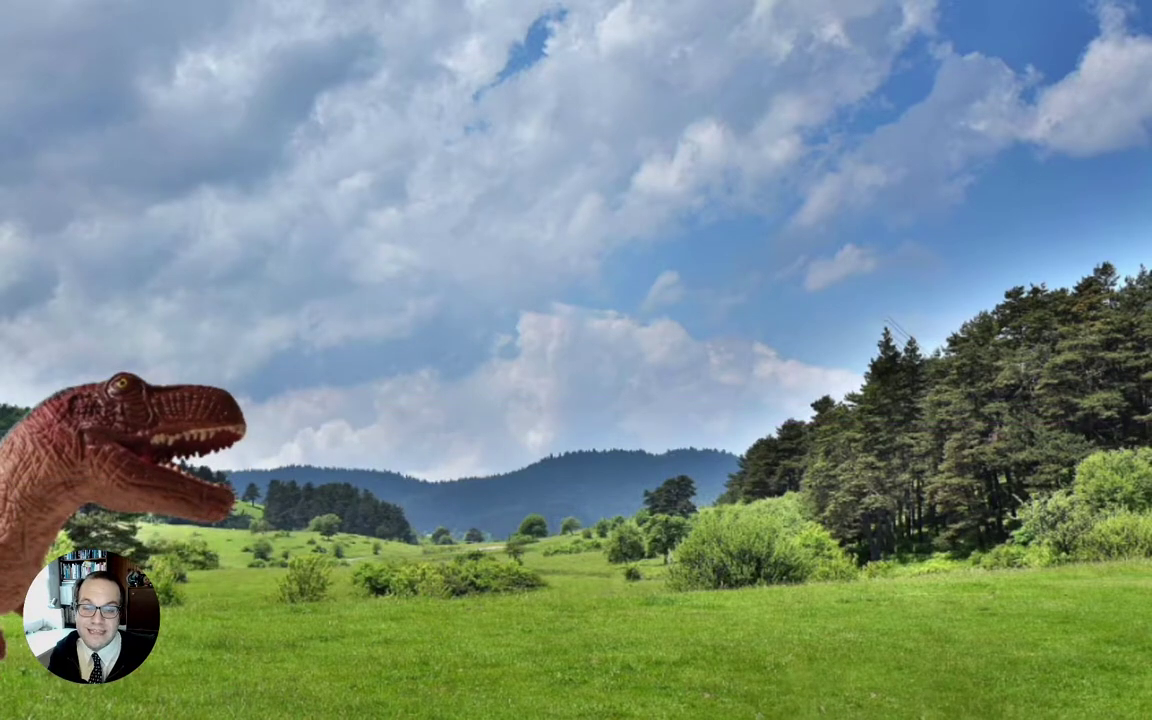